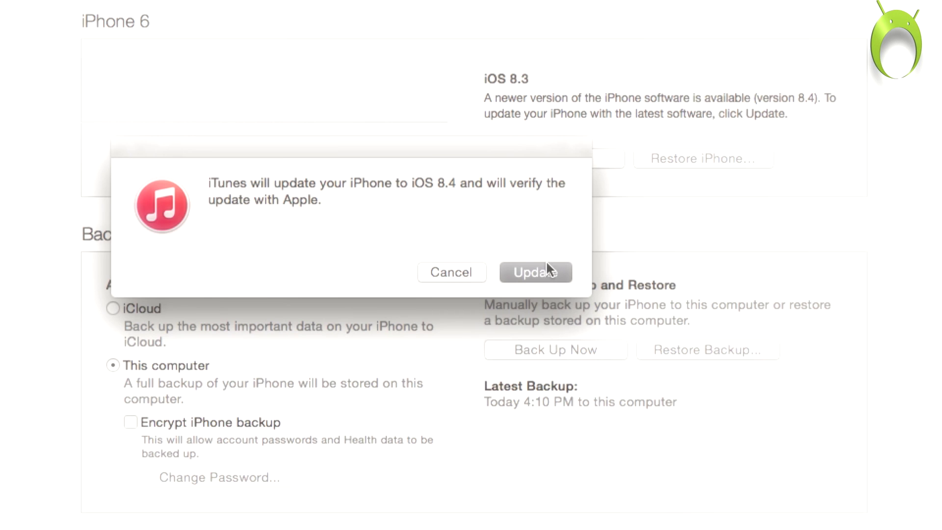
Confirm the iPhone update to iOS 8.4, continue past the release notes, and accept the licence
{"action": "left_click", "coordinate": [543, 271]}
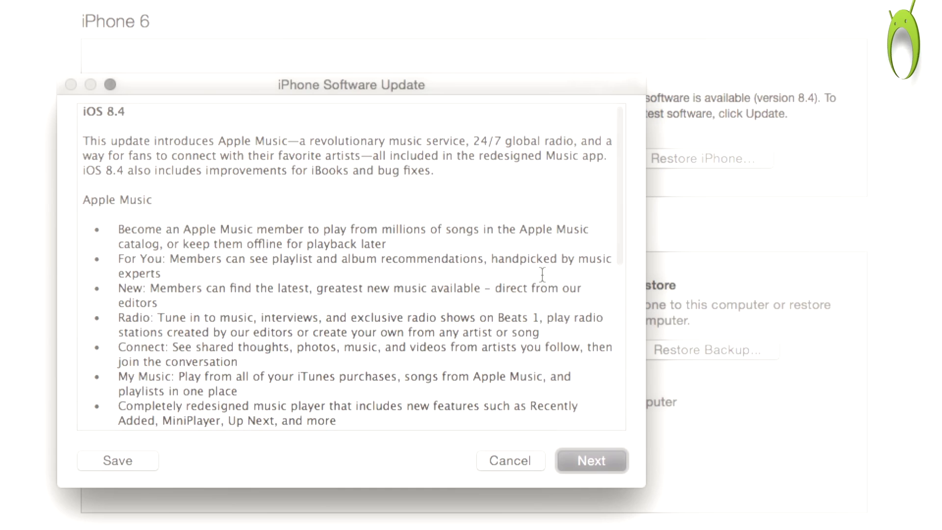
{"action": "left_click", "coordinate": [593, 462]}
{"action": "left_click", "coordinate": [590, 461]}
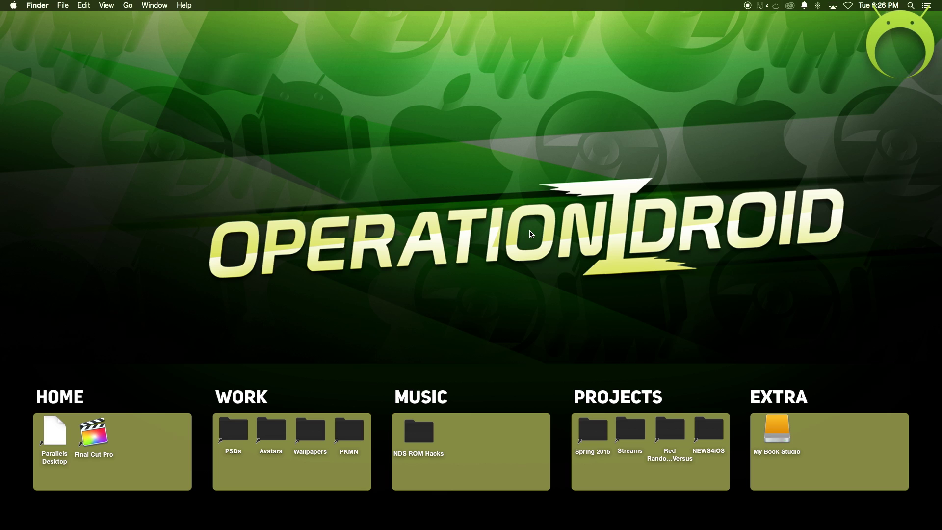
In full-screen Safari, go to taig.com to download TaiG for Mac
{"action": "key", "text": "ctrl+Right"}
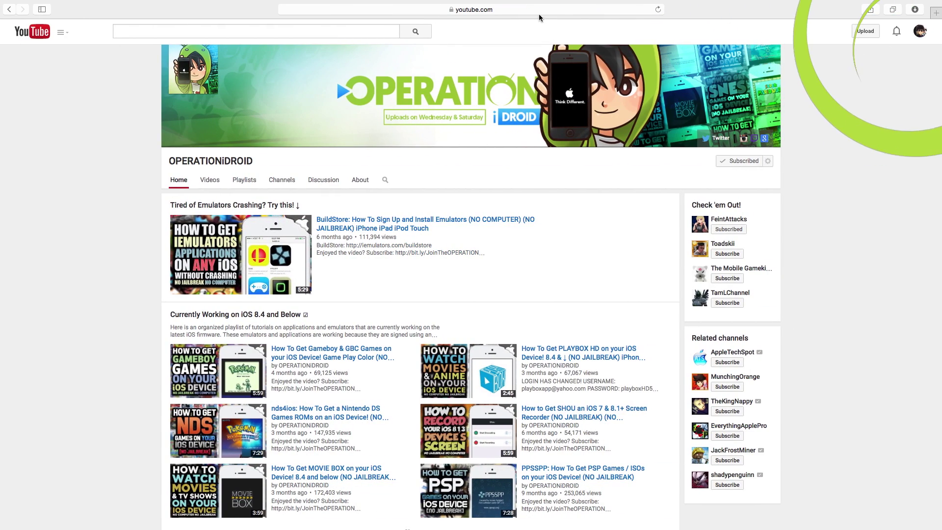
{"action": "left_click", "coordinate": [537, 10]}
{"action": "type", "text": "taig.com"}
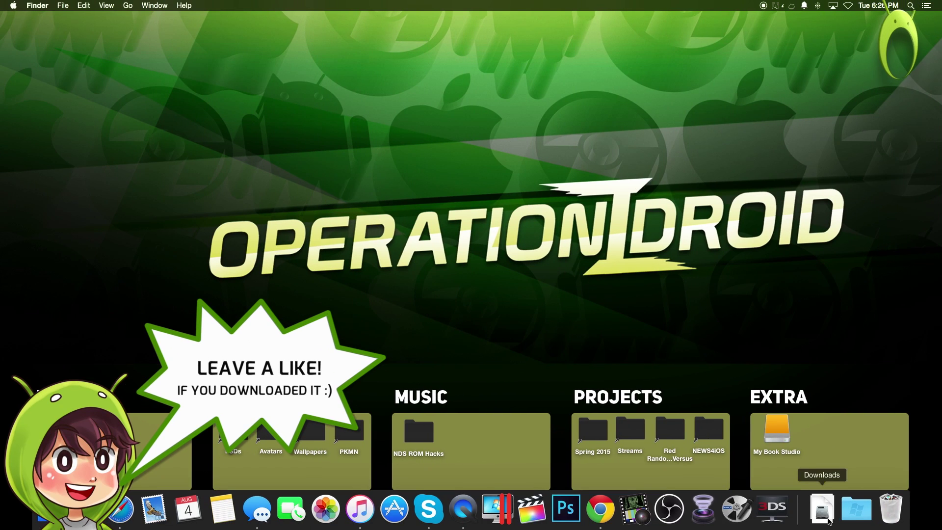
Copy TaiGjailbreak from the downloaded disk image into Applications, then eject the TaiG disk
{"action": "left_click", "coordinate": [822, 518]}
{"action": "left_click", "coordinate": [577, 265]}
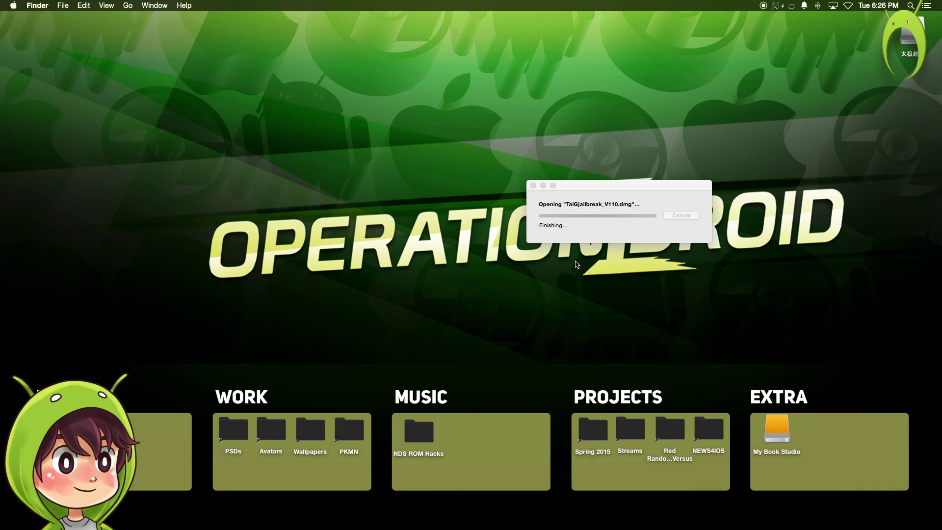
{"action": "left_click_drag", "start_coordinate": [365, 218], "coordinate": [537, 224]}
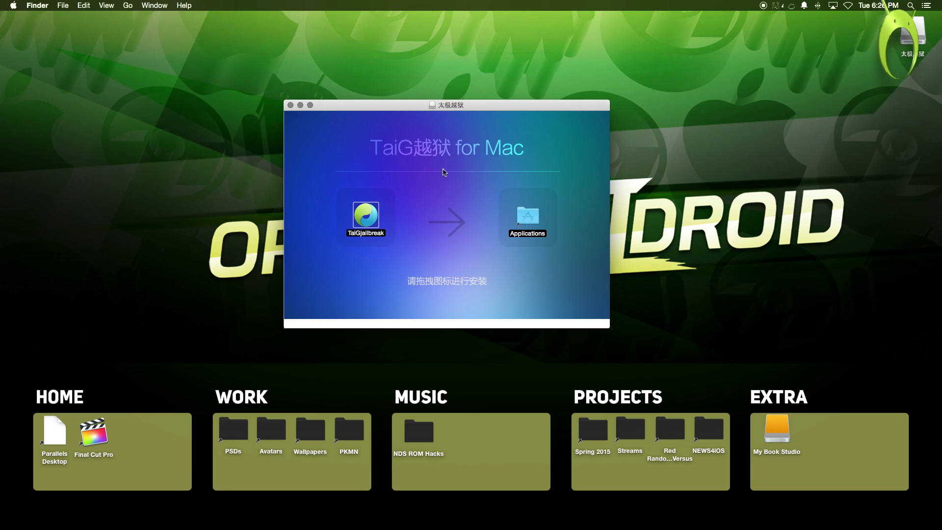
{"action": "left_click", "coordinate": [291, 106]}
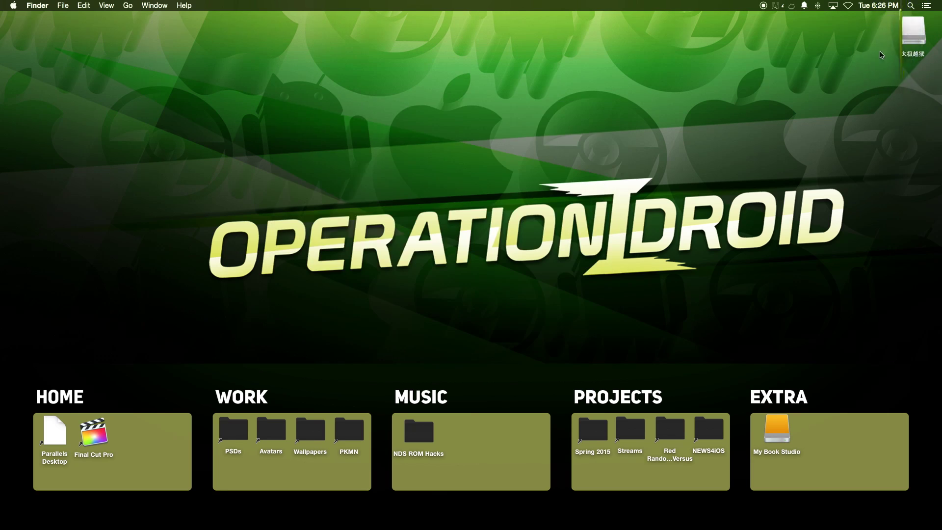
{"action": "right_click", "coordinate": [921, 37]}
{"action": "left_click", "coordinate": [834, 53]}
Try launching TaiGjailbreak from Launchpad, dismiss the unidentified-developer warning, and open a Finder window
{"action": "key", "text": "F4"}
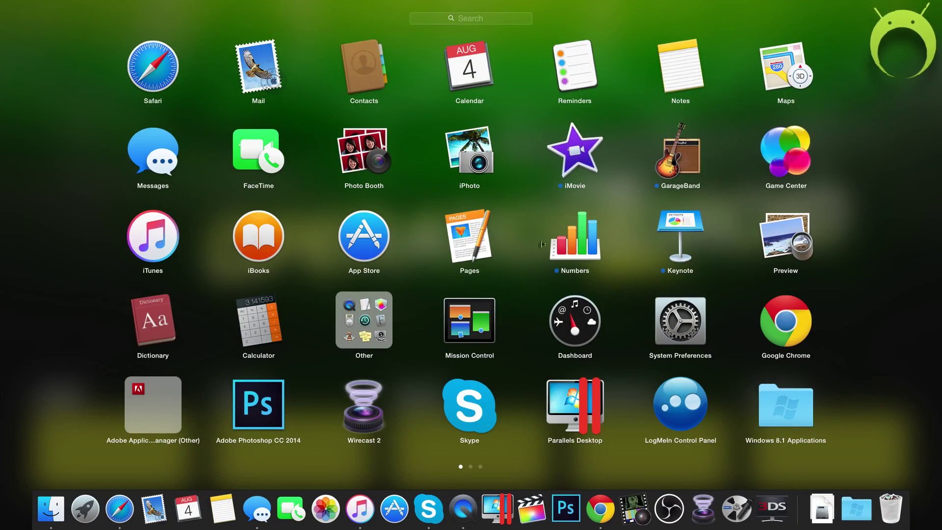
{"action": "scroll", "coordinate": [542, 250], "scroll_direction": "right", "scroll_amount": 3}
{"action": "left_click", "coordinate": [571, 246]}
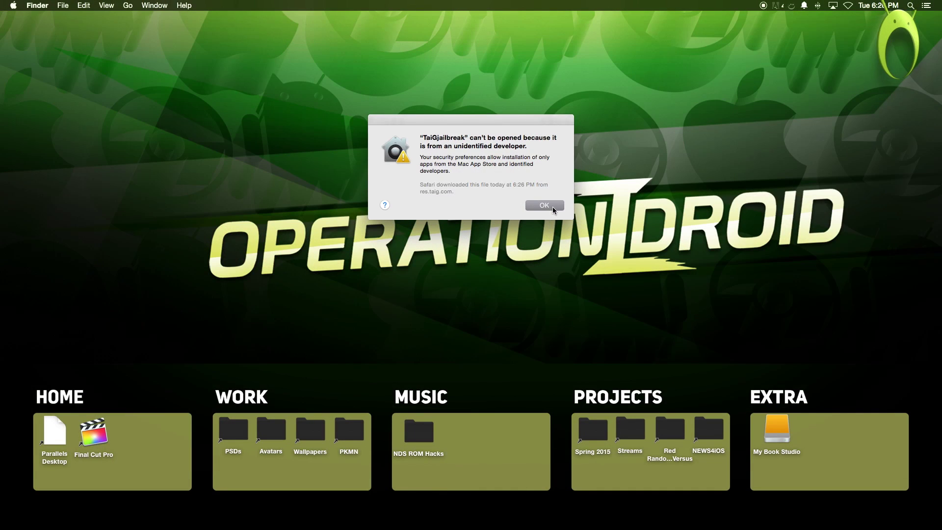
{"action": "left_click", "coordinate": [551, 208]}
{"action": "left_click", "coordinate": [54, 512]}
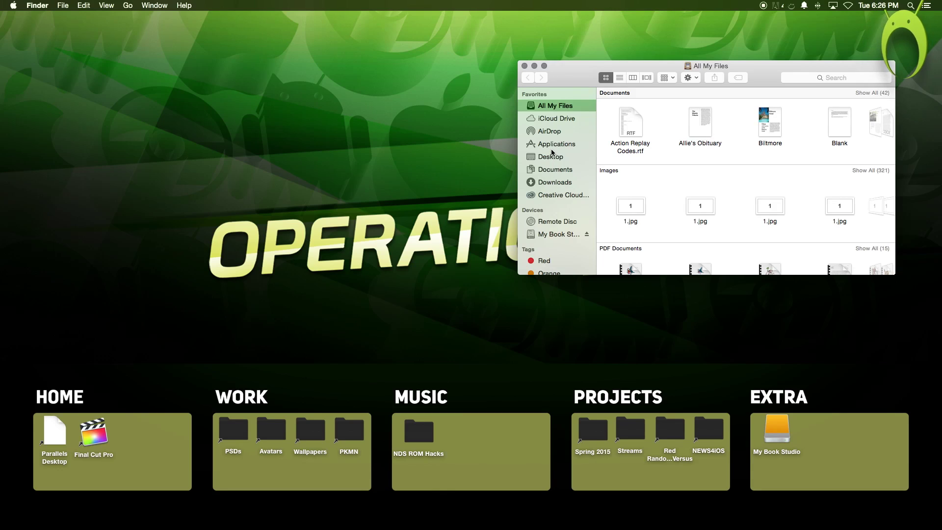
Open TaiGjailbreak from Applications despite the unidentified-developer block and acknowledge the close-iTunes note
{"action": "left_click", "coordinate": [557, 143]}
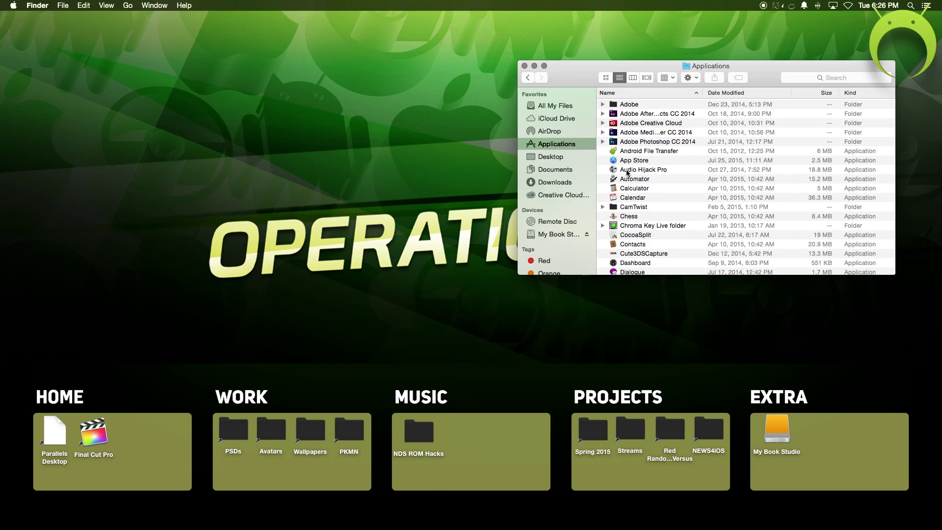
{"action": "scroll", "coordinate": [631, 202], "scroll_direction": "down", "scroll_amount": 15}
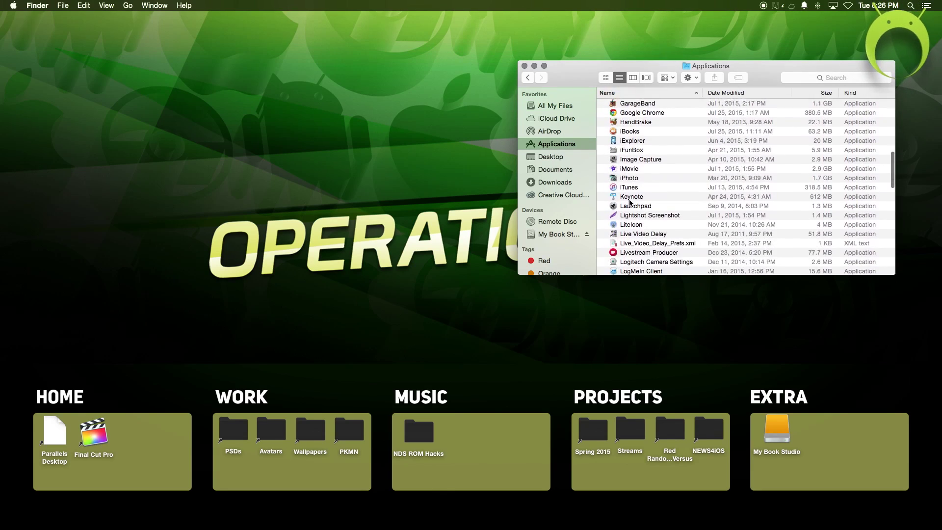
{"action": "scroll", "coordinate": [630, 203], "scroll_direction": "down", "scroll_amount": 15}
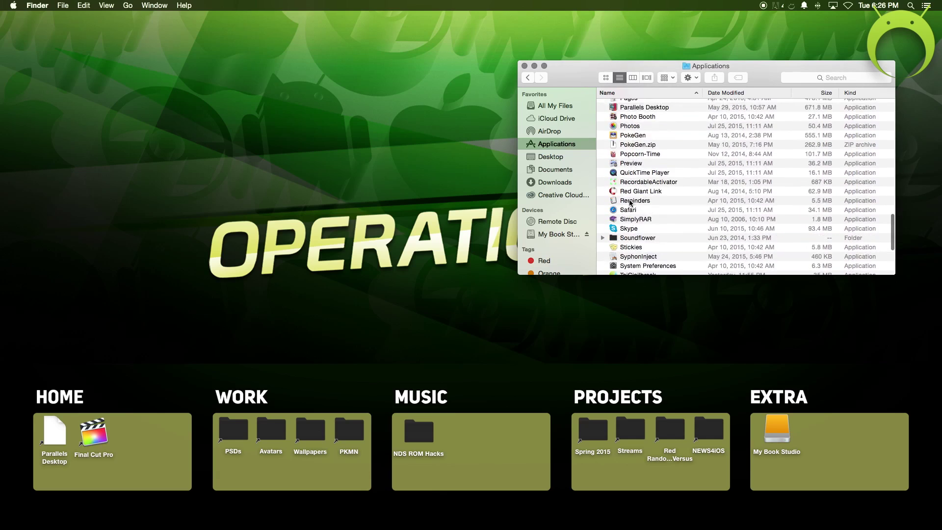
{"action": "scroll", "coordinate": [630, 202], "scroll_direction": "down", "scroll_amount": 10}
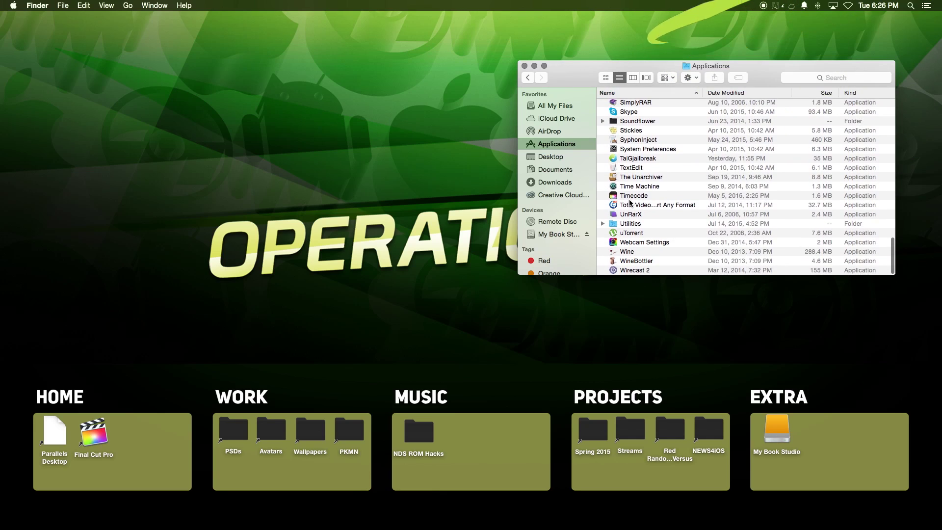
{"action": "scroll", "coordinate": [630, 202], "scroll_direction": "up", "scroll_amount": 3}
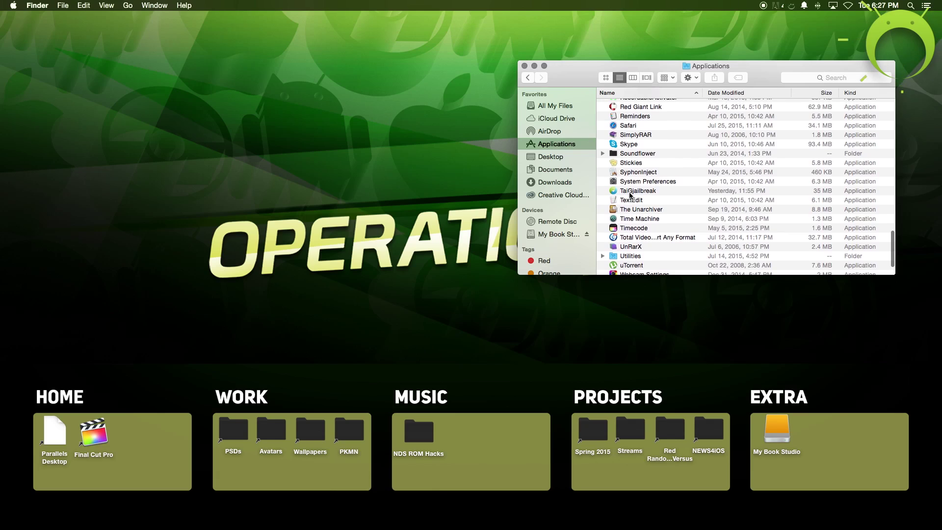
{"action": "left_click", "coordinate": [631, 192]}
{"action": "right_click", "coordinate": [630, 192]}
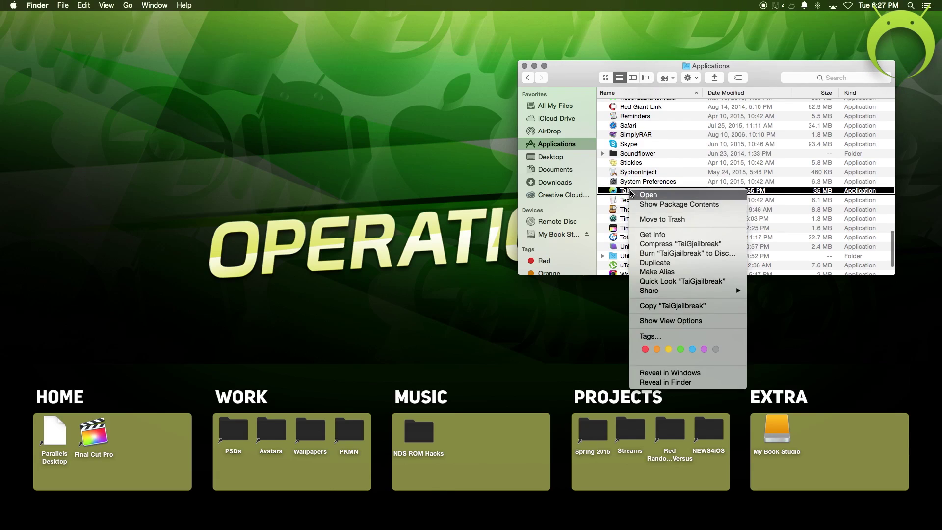
{"action": "key", "text": "alt"}
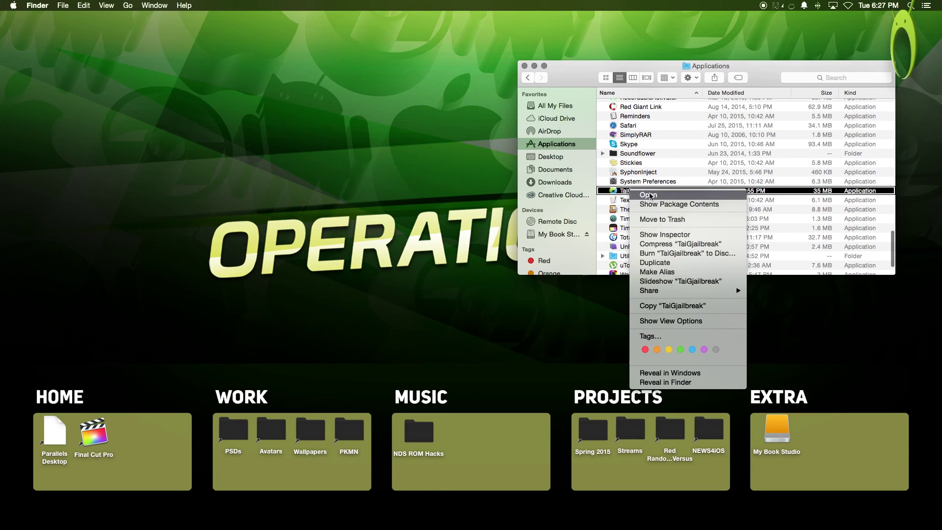
{"action": "left_click", "coordinate": [650, 196]}
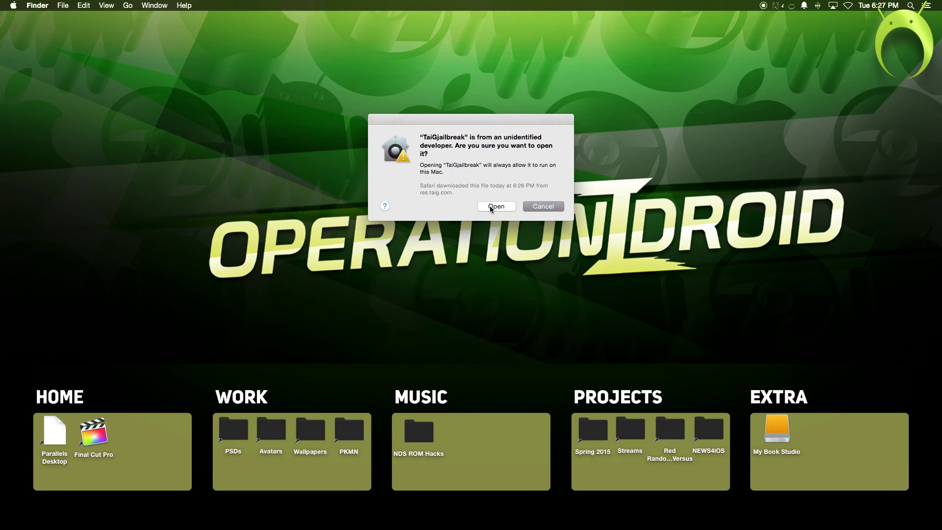
{"action": "left_click", "coordinate": [496, 206]}
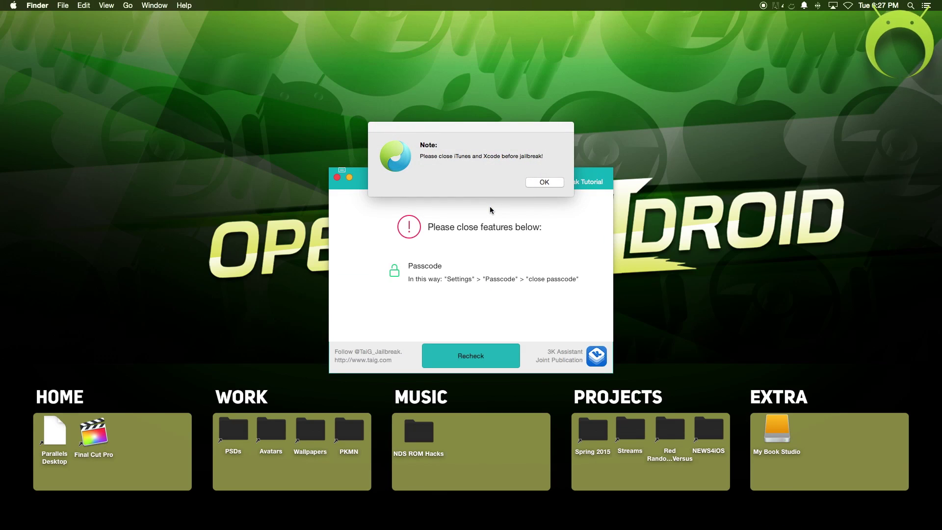
{"action": "left_click", "coordinate": [537, 188]}
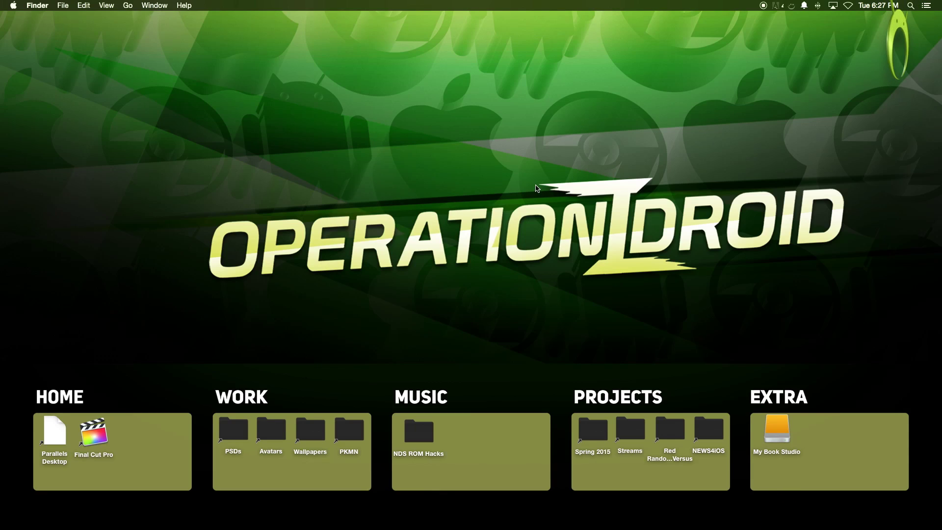
Force quit the unresponsive iTunes and relaunch TaiGjailbreak from Launchpad
{"action": "mouse_move", "coordinate": [485, 528]}
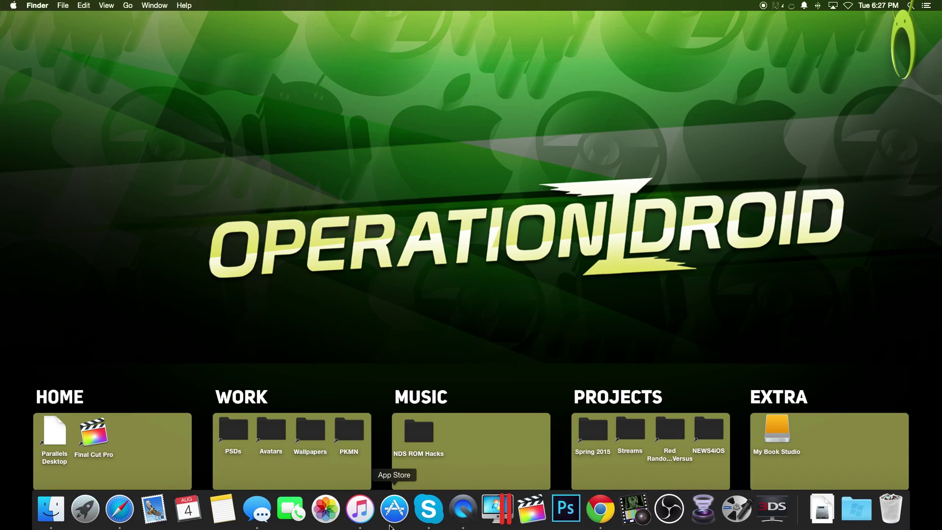
{"action": "right_click", "coordinate": [360, 510]}
{"action": "left_click", "coordinate": [366, 472]}
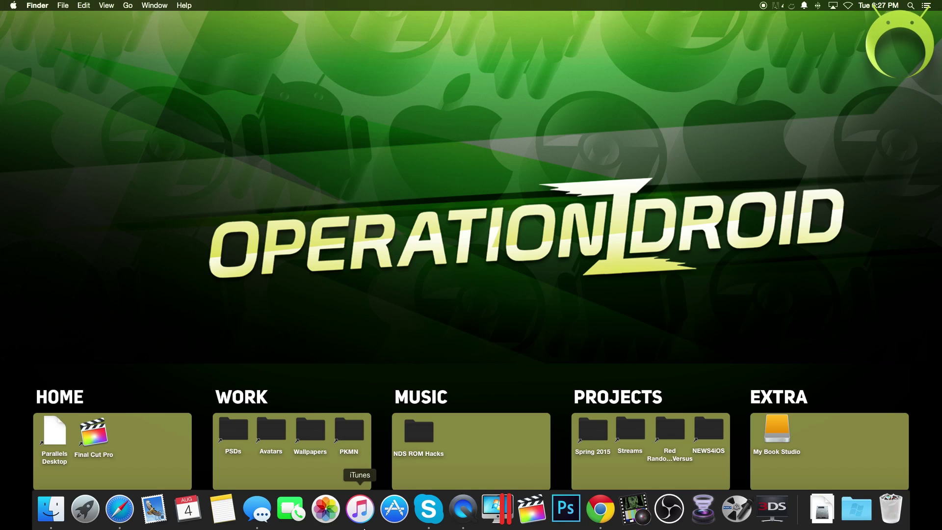
{"action": "key", "text": "F4"}
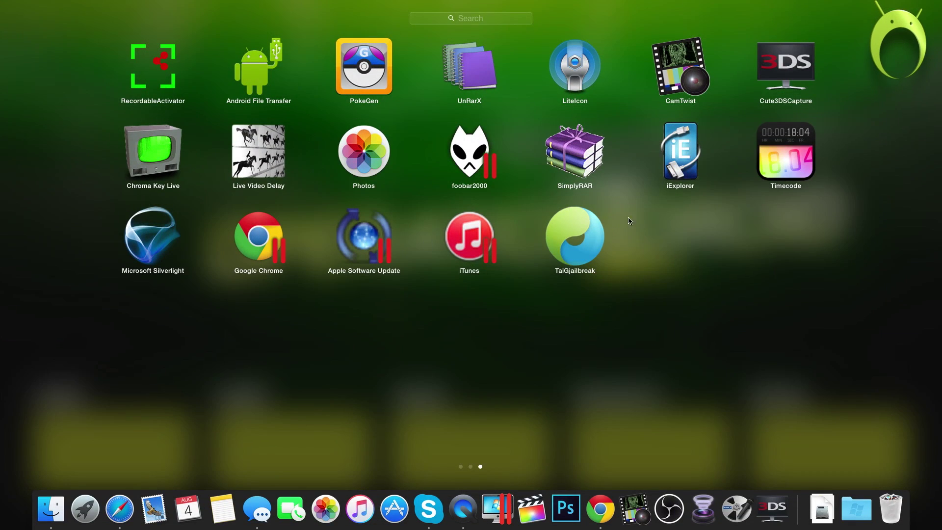
{"action": "left_click", "coordinate": [585, 245]}
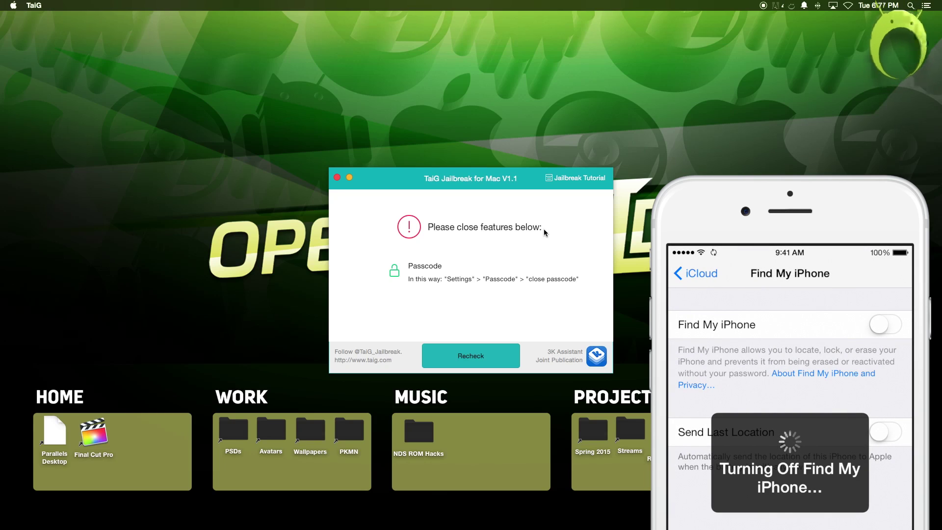
Recheck the phone, deselect 3K Assistant, and start the jailbreak with Cydia only
{"action": "left_click", "coordinate": [472, 348]}
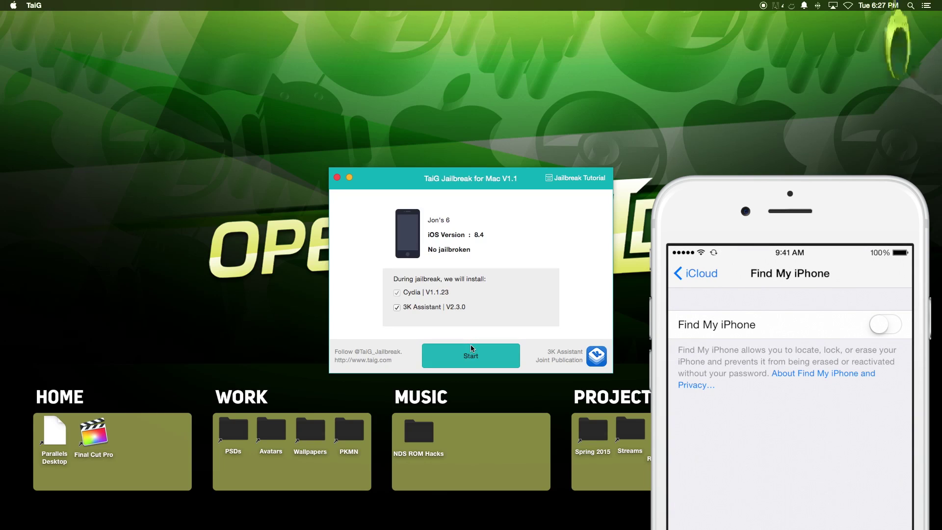
{"action": "left_click", "coordinate": [396, 308]}
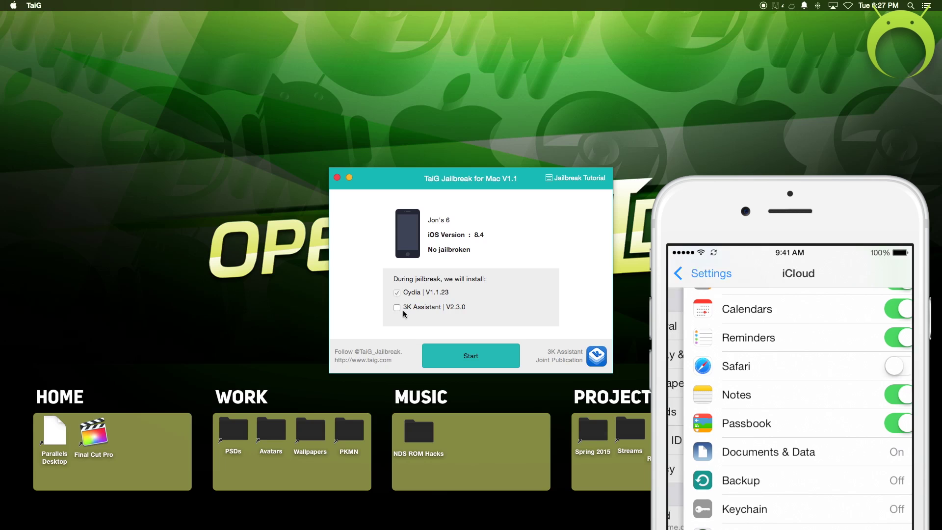
{"action": "left_click", "coordinate": [464, 359]}
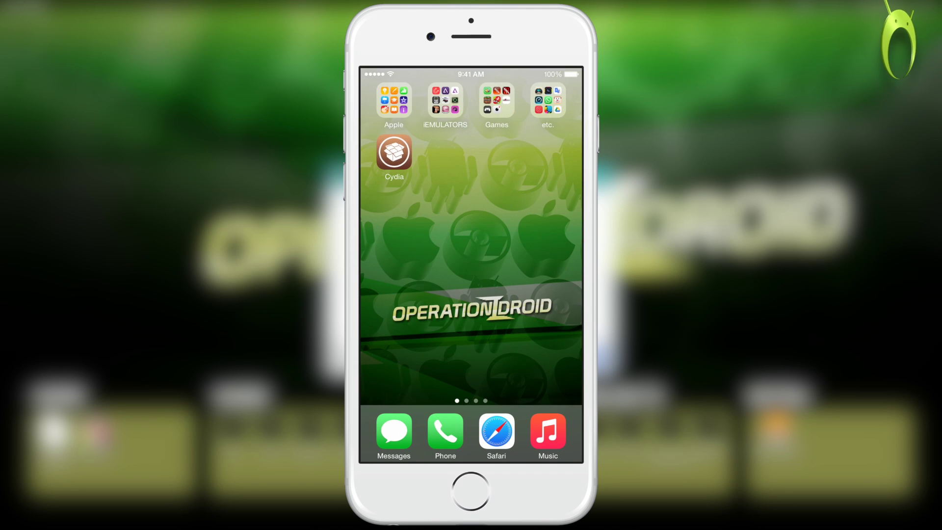
Launch Cydia from the jailbroken iPhone's home screen
{"action": "left_click", "coordinate": [394, 152]}
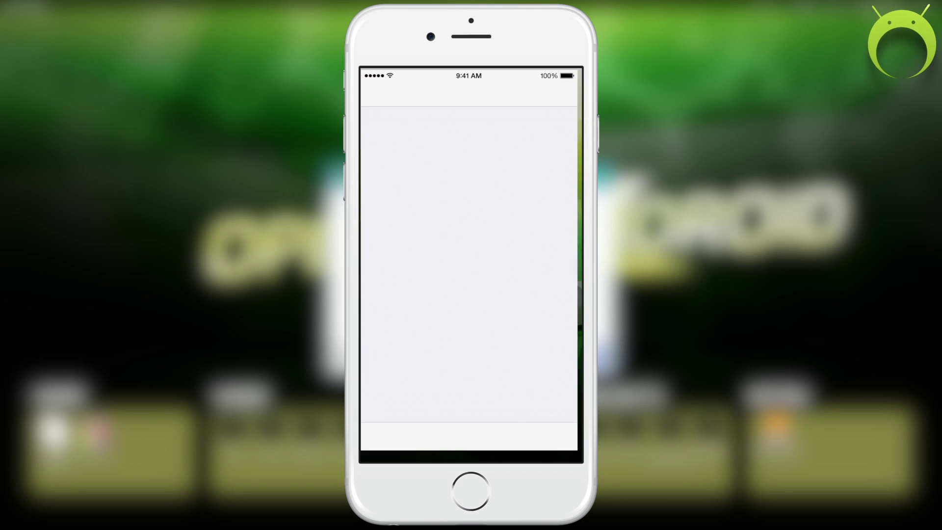